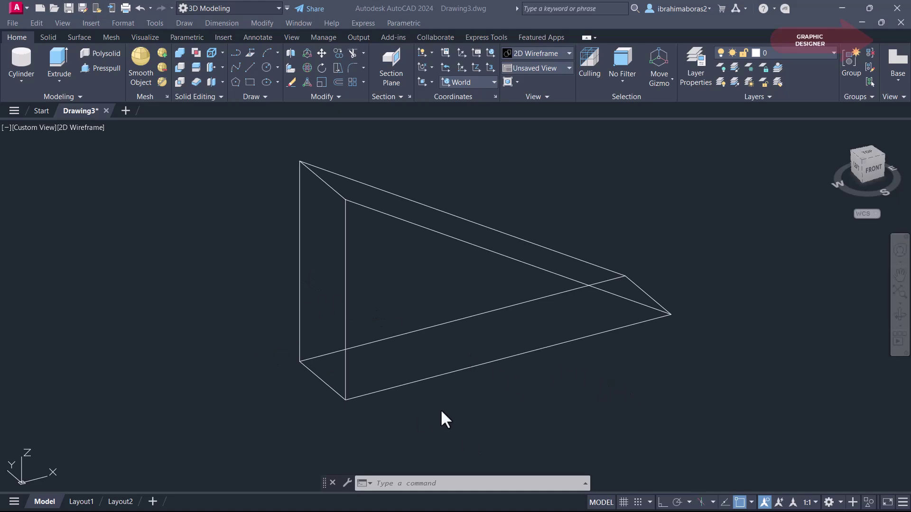
- Add trial aligned dimensions (0.00 on the left edge, 7.87 to the far corner) on the wedge
{"action": "left_click", "coordinate": [222, 23]}
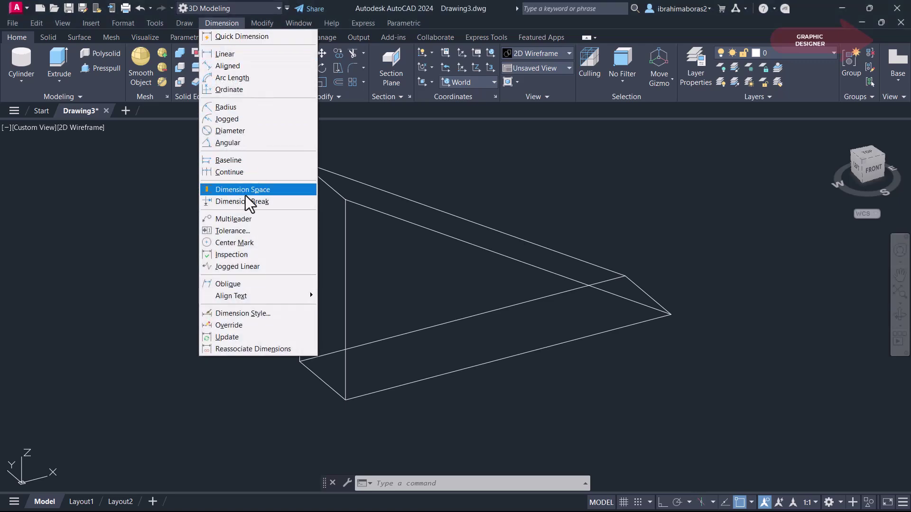
{"action": "left_click", "coordinate": [236, 68]}
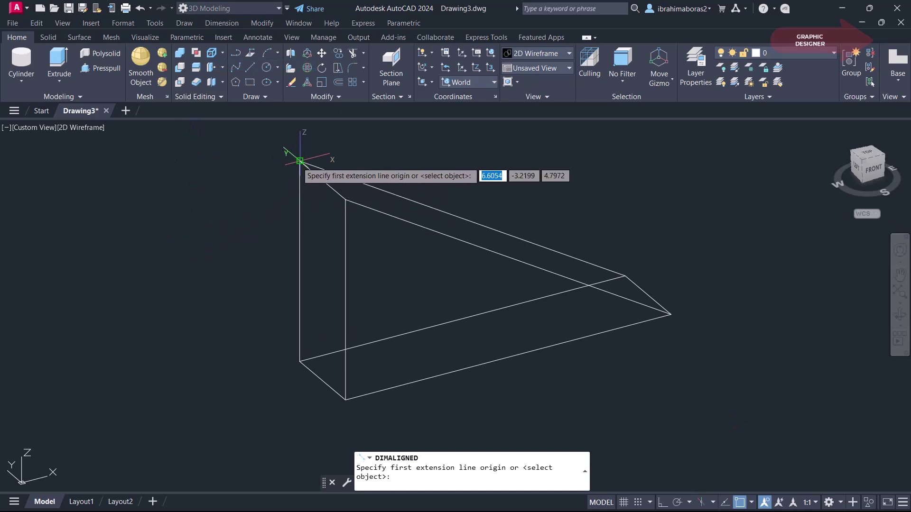
{"action": "left_click", "coordinate": [300, 161]}
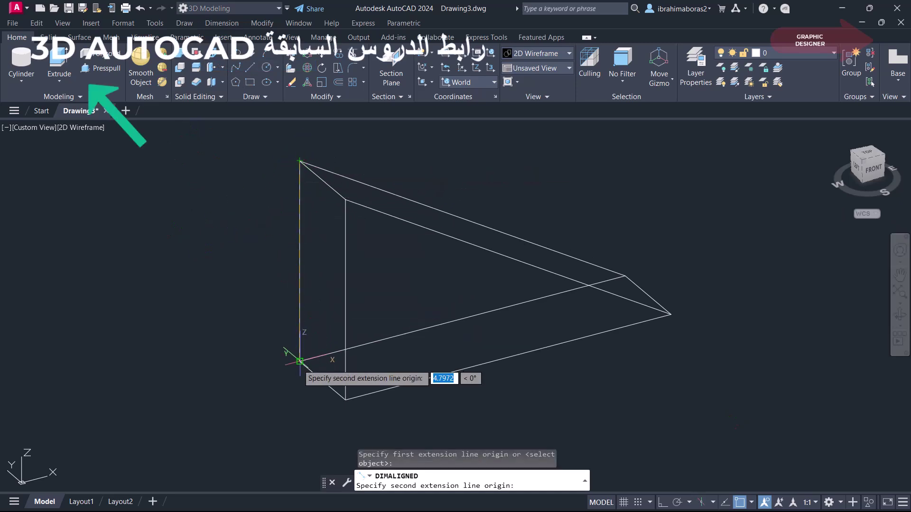
{"action": "left_click", "coordinate": [300, 361]}
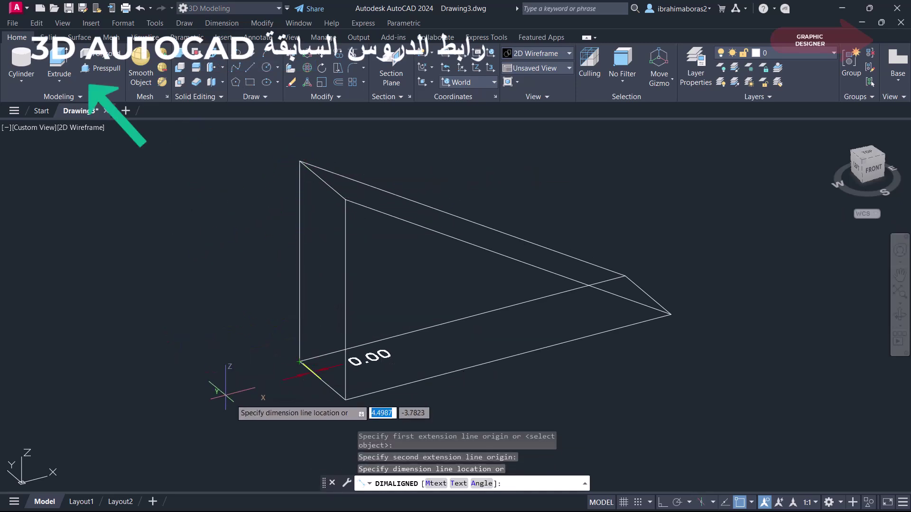
{"action": "left_click", "coordinate": [184, 328]}
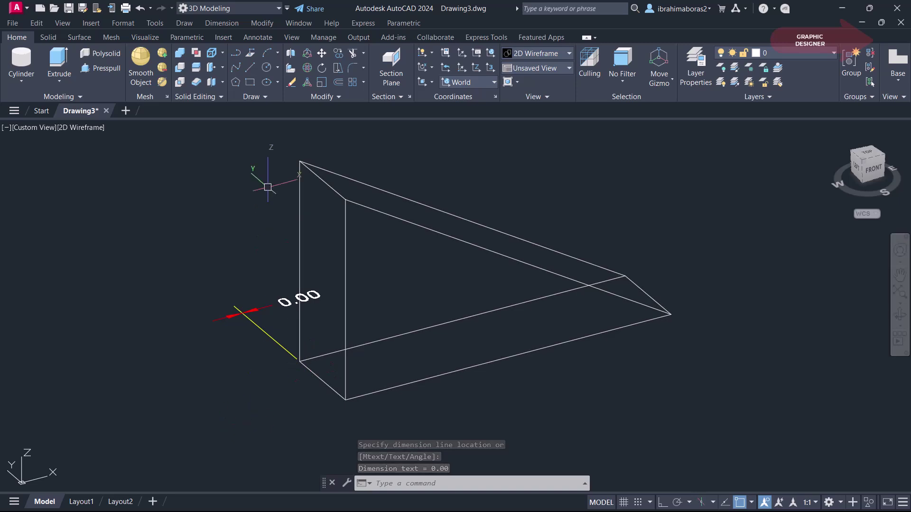
{"action": "left_click", "coordinate": [219, 24]}
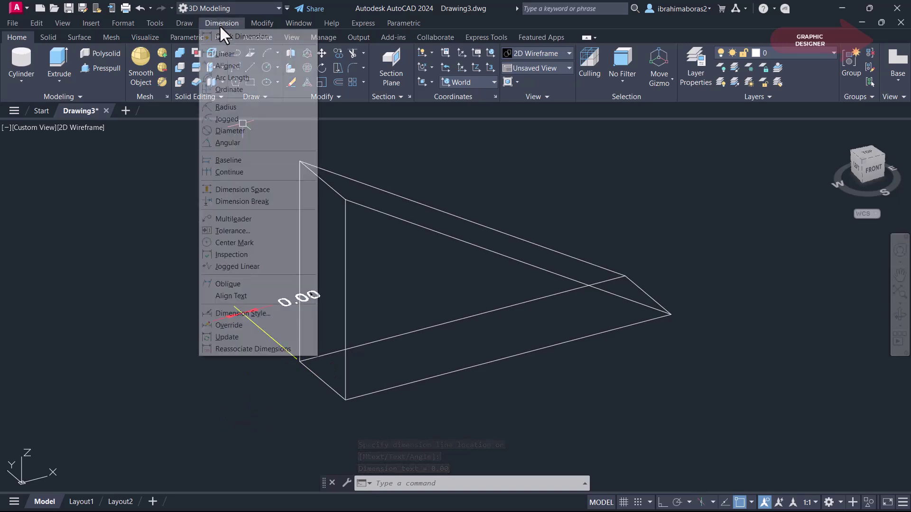
{"action": "left_click", "coordinate": [235, 61]}
{"action": "left_click", "coordinate": [300, 162]}
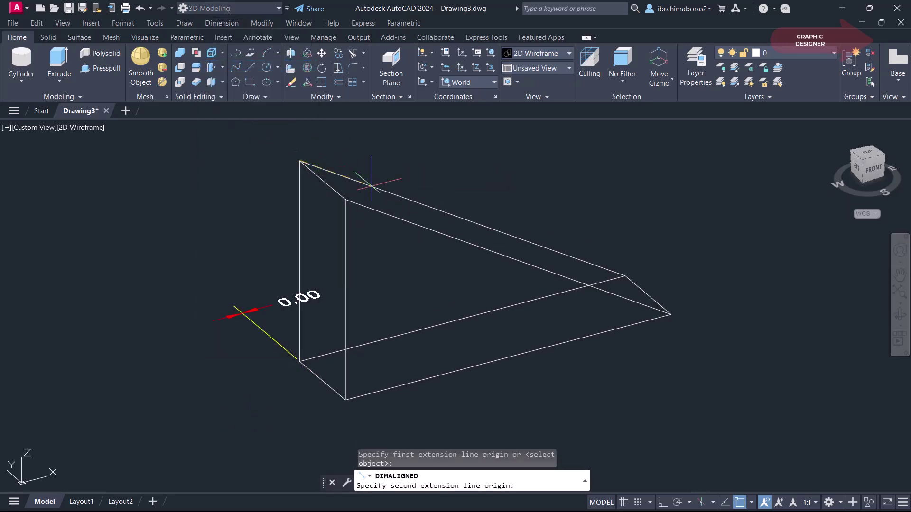
{"action": "left_click", "coordinate": [625, 276]}
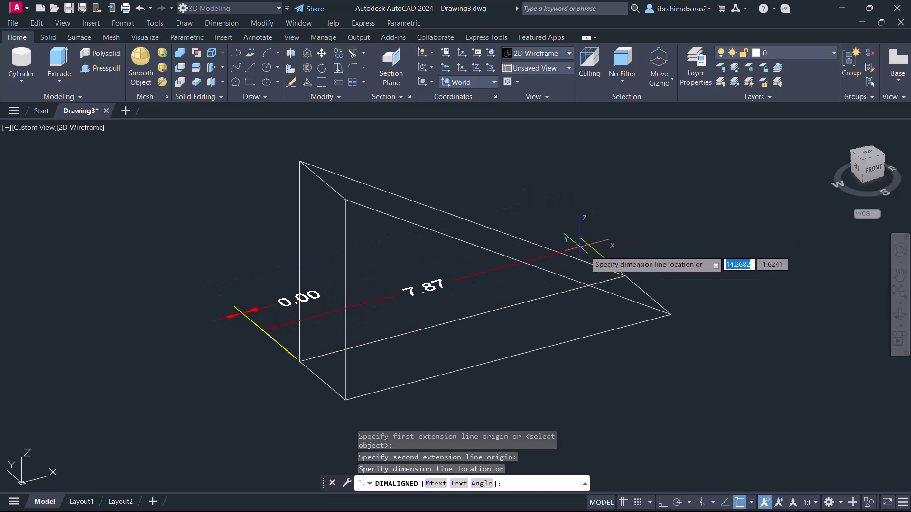
{"action": "left_click", "coordinate": [589, 222]}
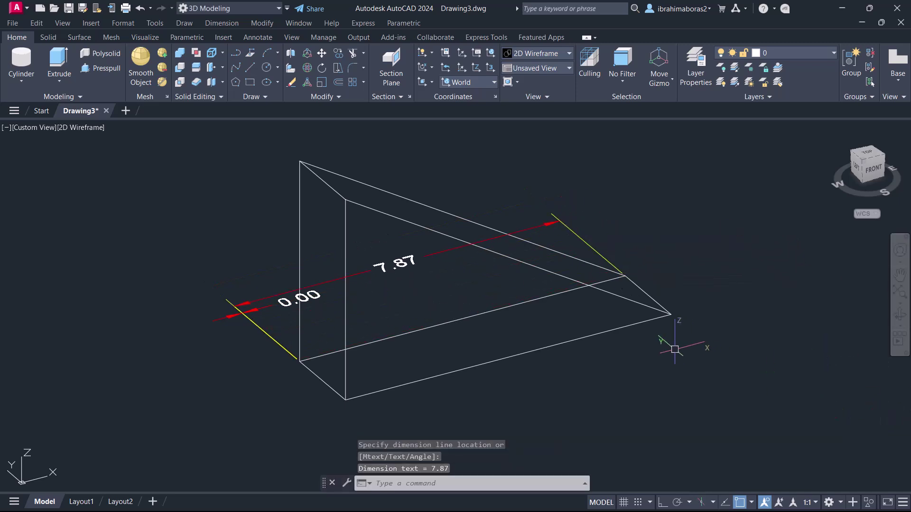
- Undo the trial aligned dimensions with the U command
{"action": "type", "text": "ε"}
{"action": "key", "text": "Return"}
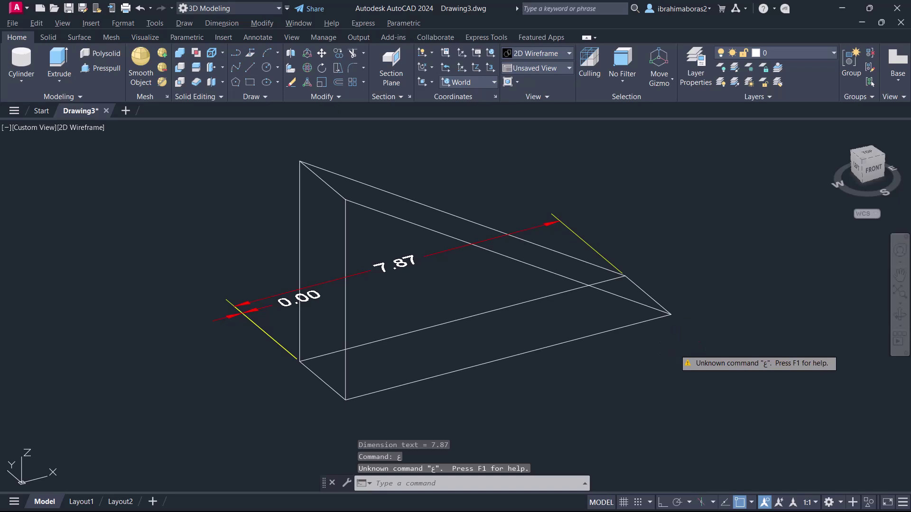
{"action": "type", "text": "u"}
{"action": "key", "text": "Return"}
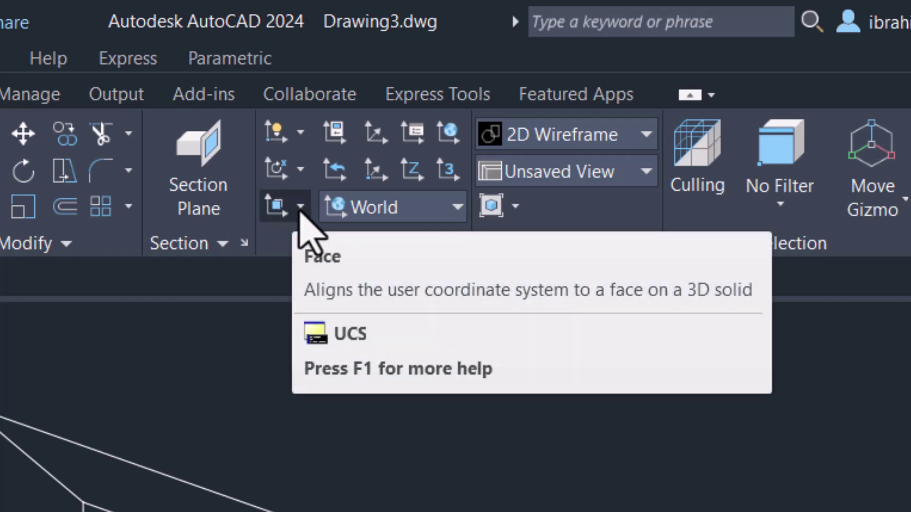
- Set a Face UCS on the wedge's left triangular end face
{"action": "left_click", "coordinate": [300, 212]}
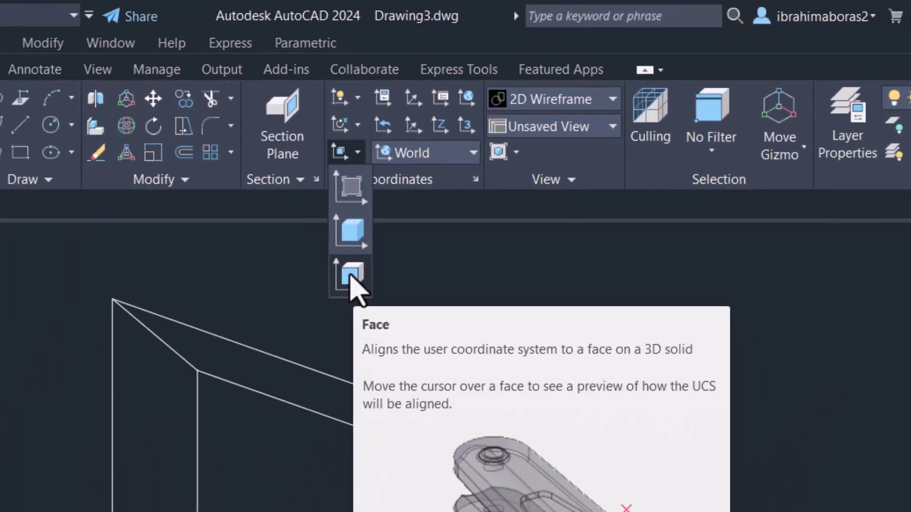
{"action": "left_click", "coordinate": [294, 385]}
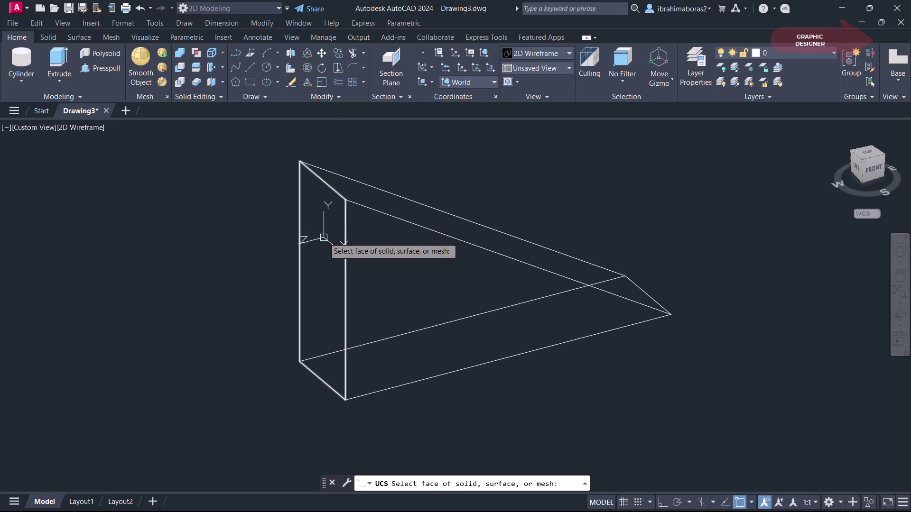
{"action": "left_click", "coordinate": [324, 238]}
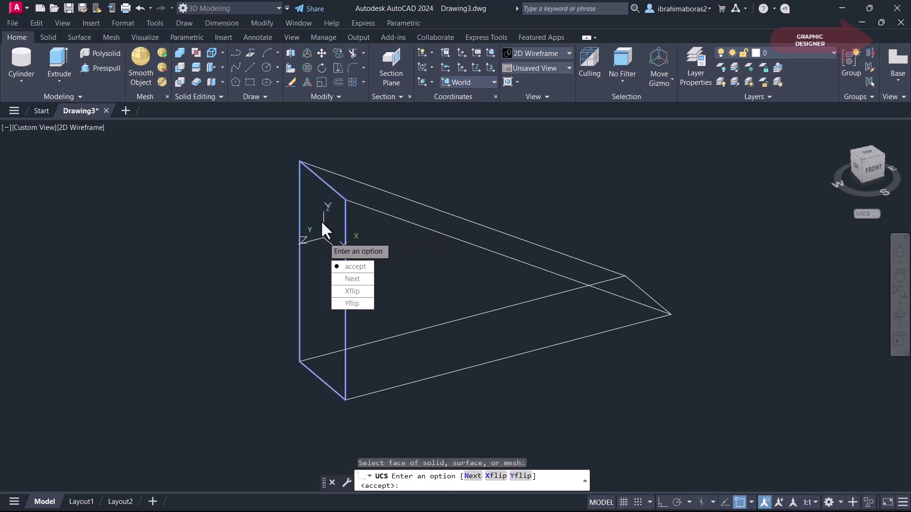
{"action": "left_click", "coordinate": [351, 266]}
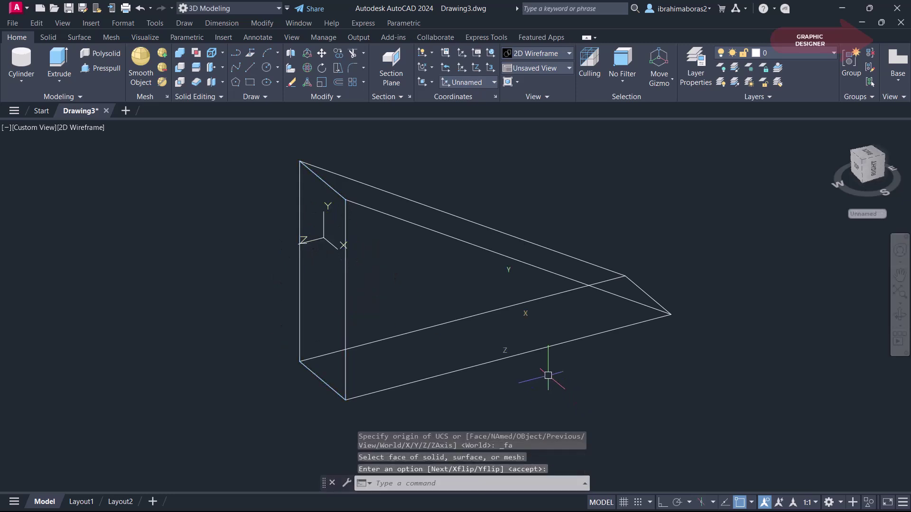
{"action": "key", "text": "Escape"}
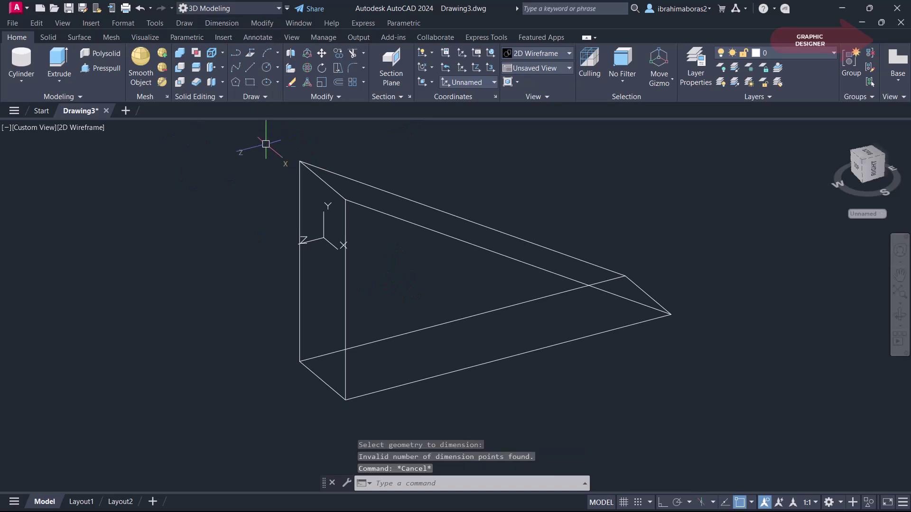
- Add a 4.80 aligned dimension to the wedge's left vertical edge, placed to its left
{"action": "left_click", "coordinate": [229, 23]}
{"action": "left_click", "coordinate": [228, 67]}
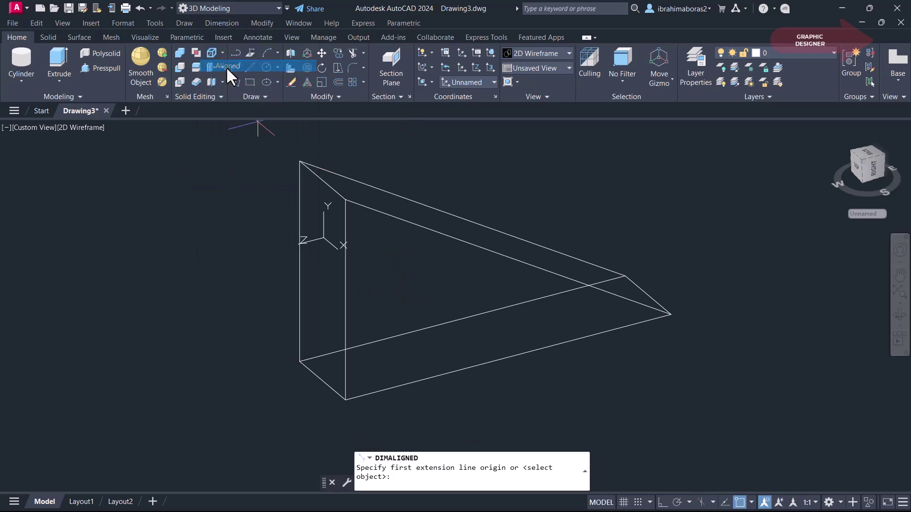
{"action": "left_click", "coordinate": [300, 162]}
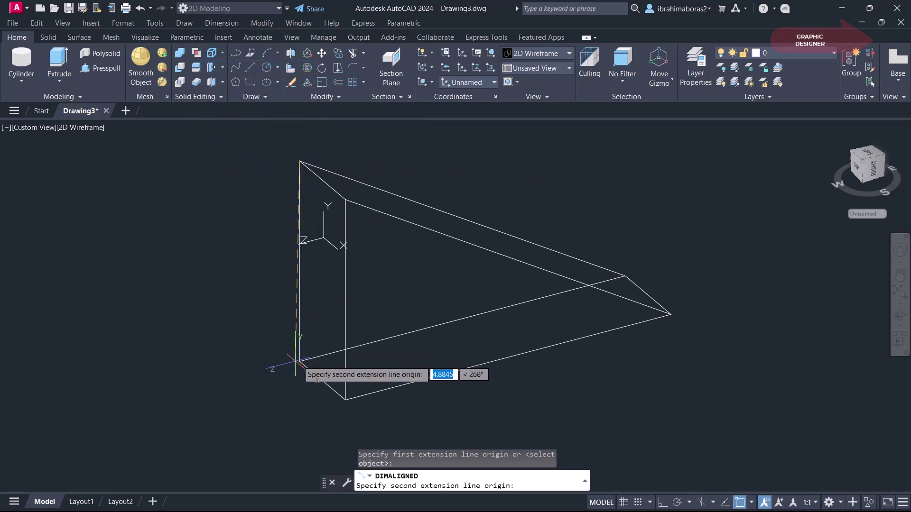
{"action": "left_click", "coordinate": [300, 361]}
{"action": "left_click", "coordinate": [256, 352]}
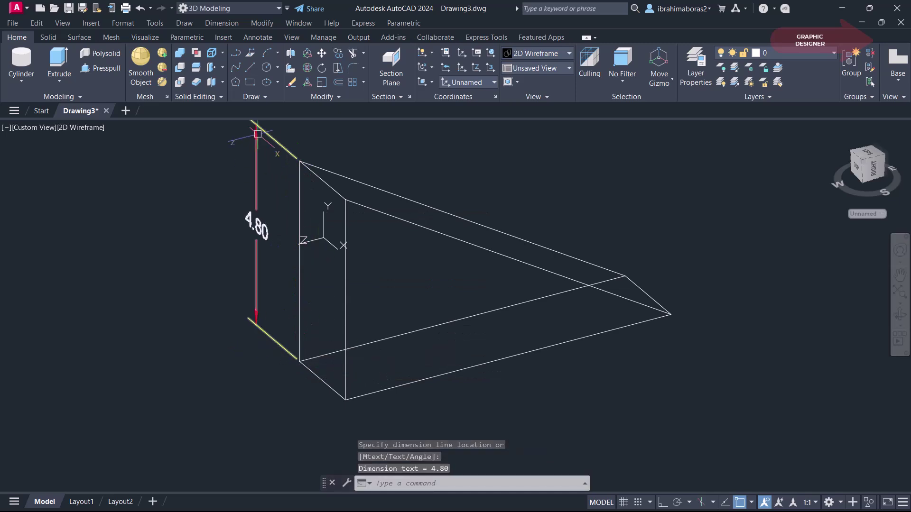
{"action": "middle_click_drag", "start_coordinate": [637, 213], "coordinate": [650, 225]}
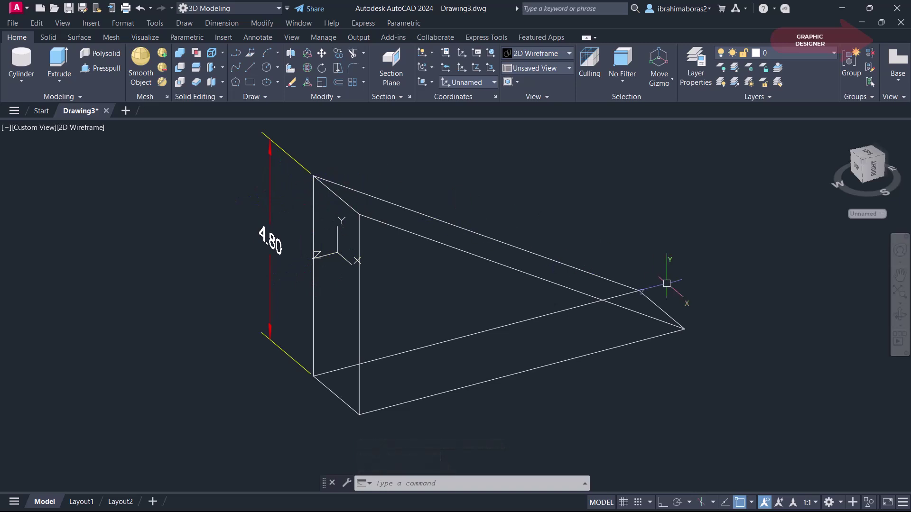
- Align the UCS to the wedge's sloped top face
{"action": "left_click", "coordinate": [431, 83]}
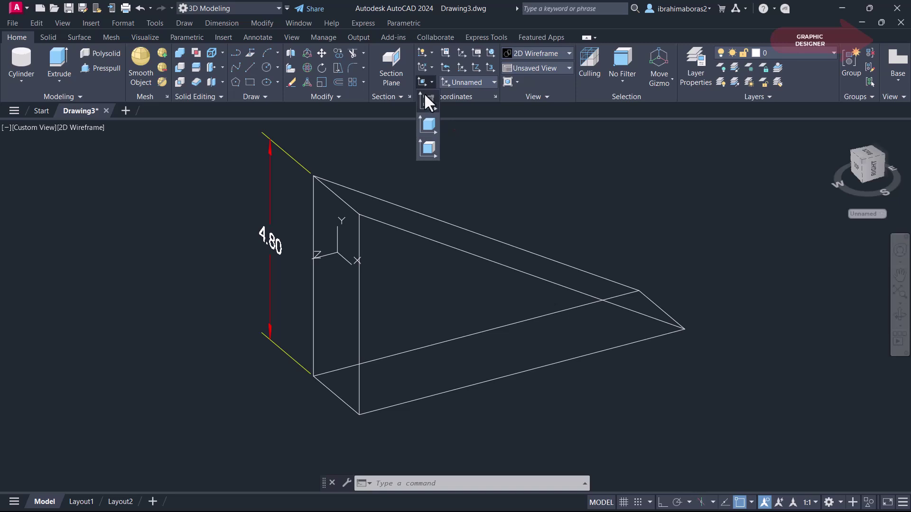
{"action": "left_click", "coordinate": [429, 150]}
{"action": "left_click", "coordinate": [460, 252]}
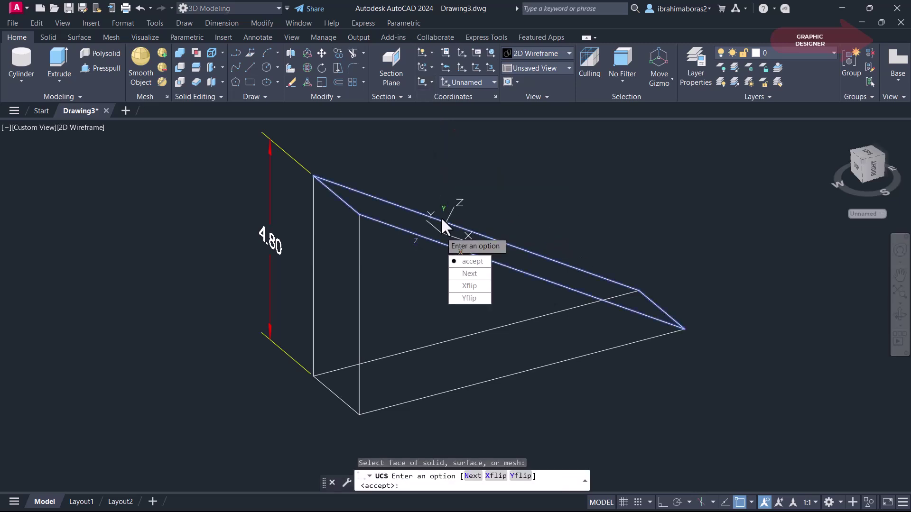
{"action": "left_click", "coordinate": [479, 262]}
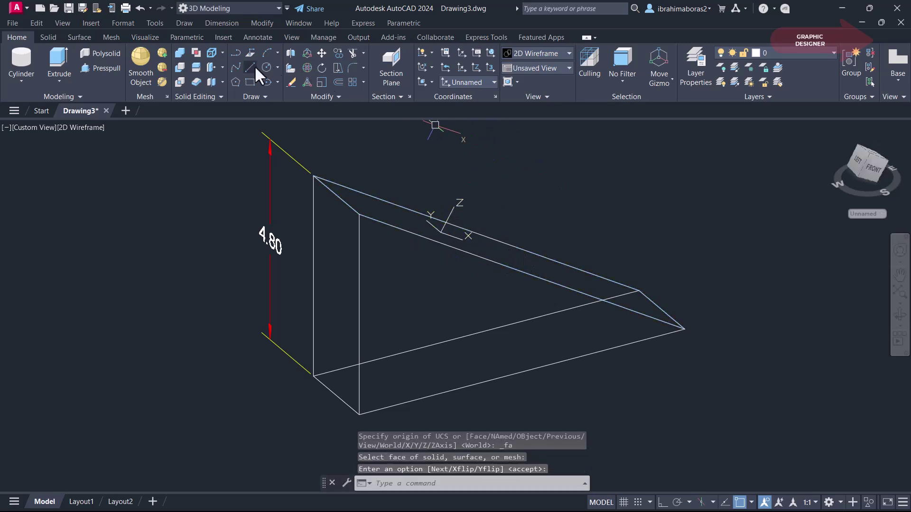
- Dimension the sloped top edge with a 9.22 aligned dimension, then orbit the view slightly
{"action": "left_click", "coordinate": [221, 23]}
{"action": "left_click", "coordinate": [221, 60]}
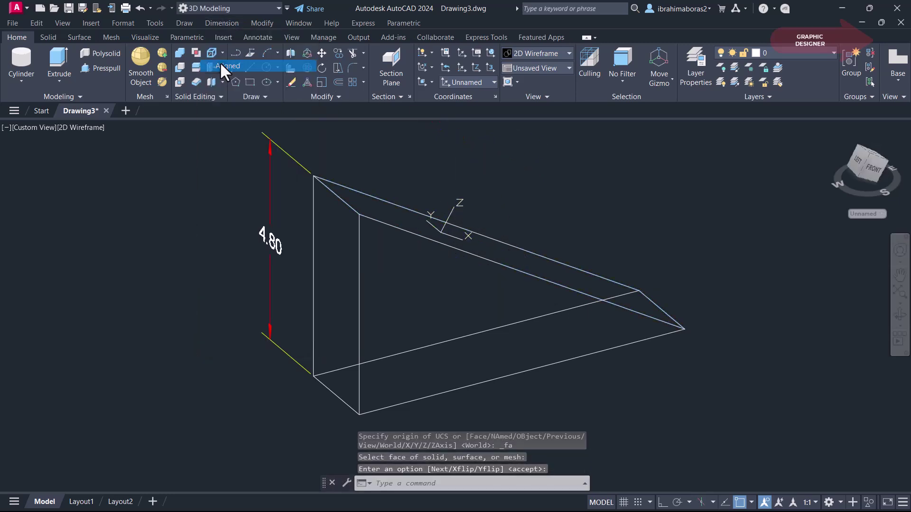
{"action": "left_click", "coordinate": [313, 176]}
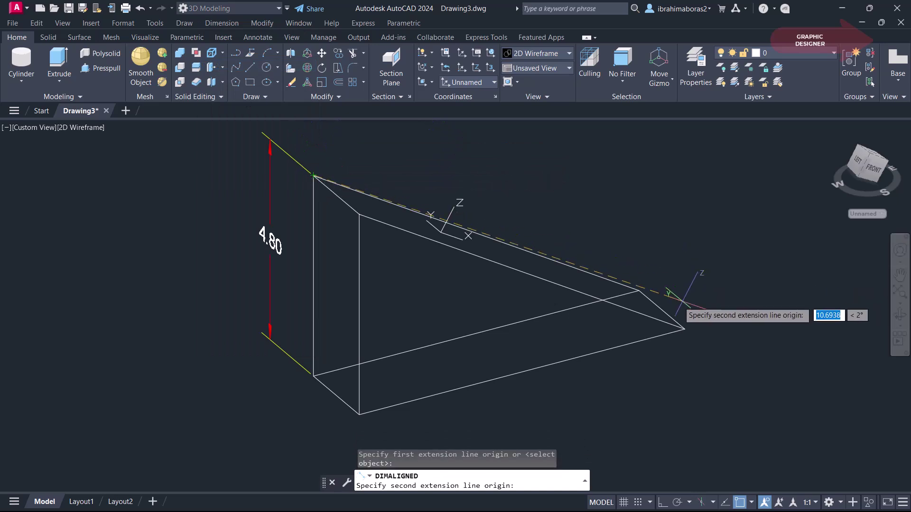
{"action": "left_click", "coordinate": [638, 290]}
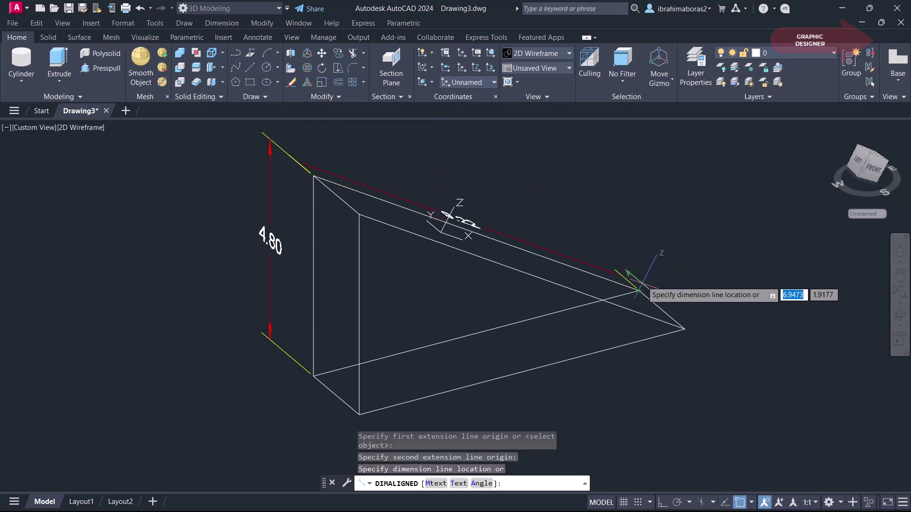
{"action": "left_click", "coordinate": [638, 290]}
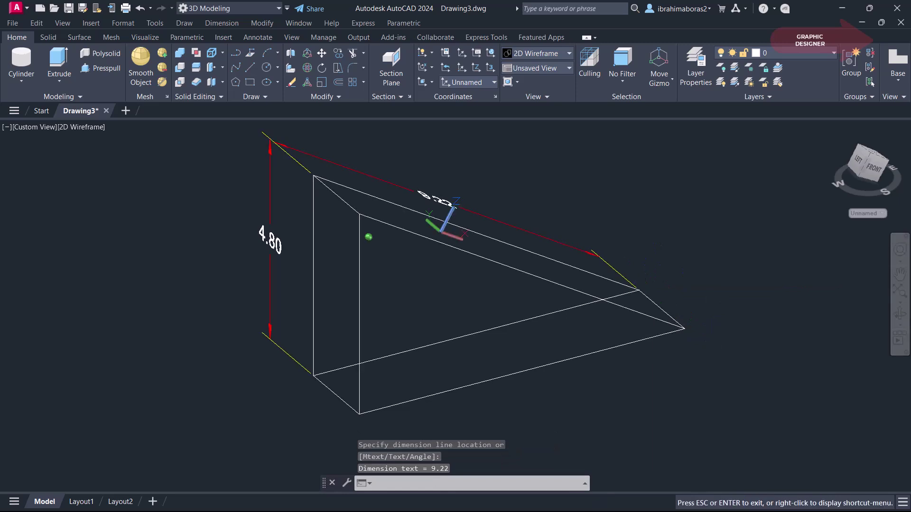
{"action": "mouse_move", "coordinate": [707, 334]}
{"action": "middle_mouse_down", "text": "shift"}
{"action": "mouse_move", "coordinate": [617, 356]}
{"action": "mouse_move", "coordinate": [669, 331]}
{"action": "mouse_move", "coordinate": [620, 356]}
{"action": "mouse_move", "coordinate": [716, 346]}
{"action": "mouse_move", "coordinate": [697, 352]}
{"action": "middle_mouse_up", "text": "shift"}
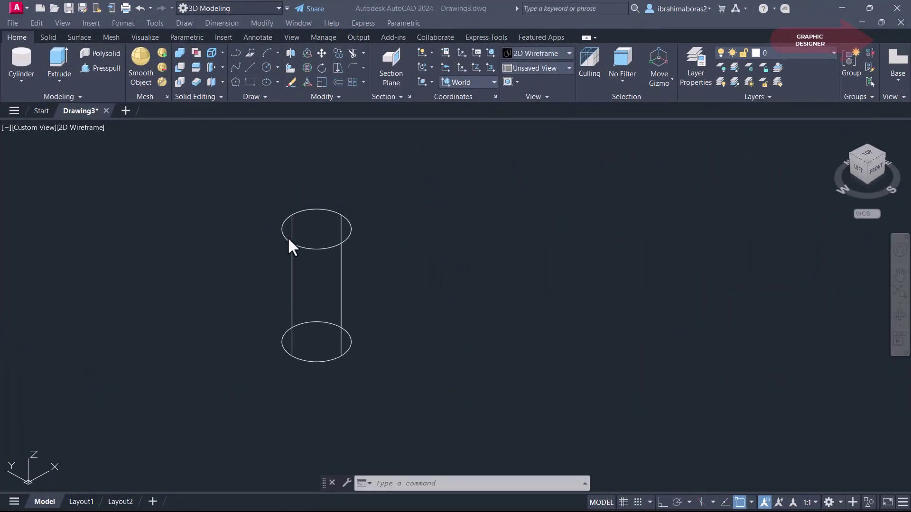
- Zoom in and align the UCS to the cylinder's top face
{"action": "scroll", "coordinate": [288, 237], "scroll_direction": "up", "scroll_amount": 2}
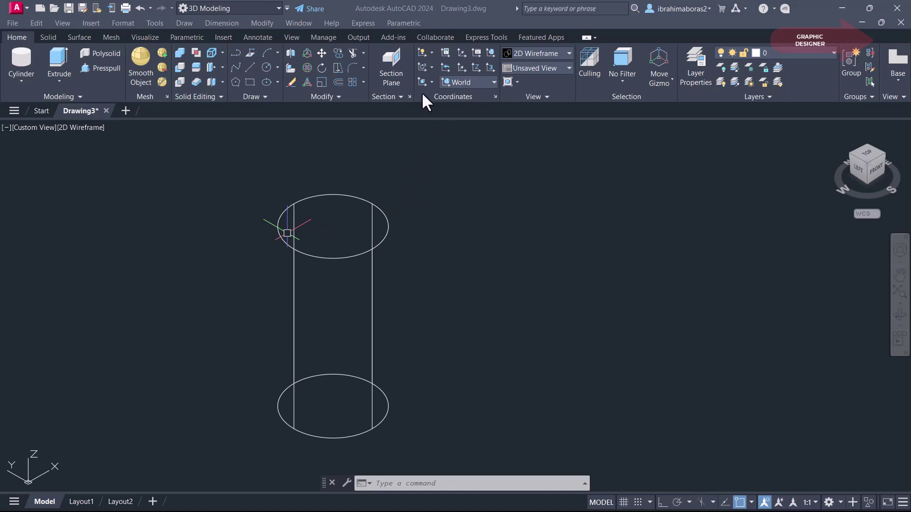
{"action": "left_click", "coordinate": [423, 79]}
{"action": "left_click", "coordinate": [420, 146]}
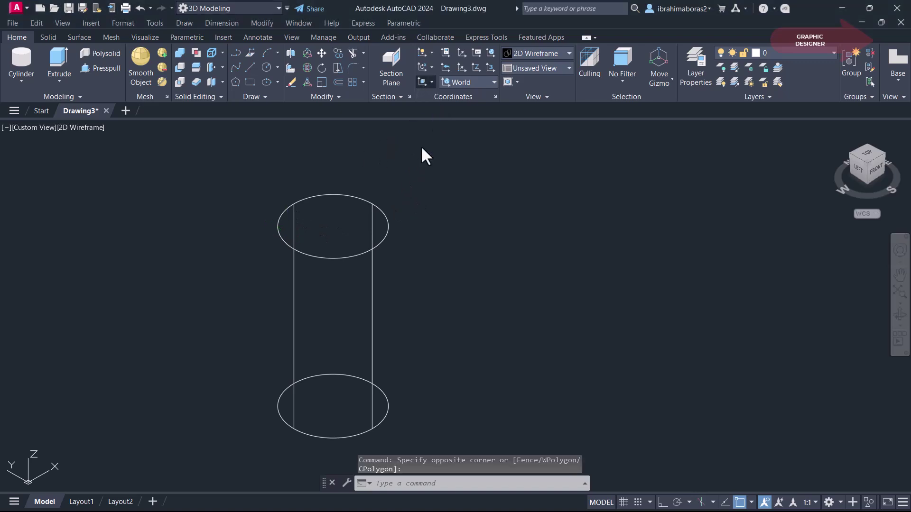
{"action": "left_click", "coordinate": [338, 213]}
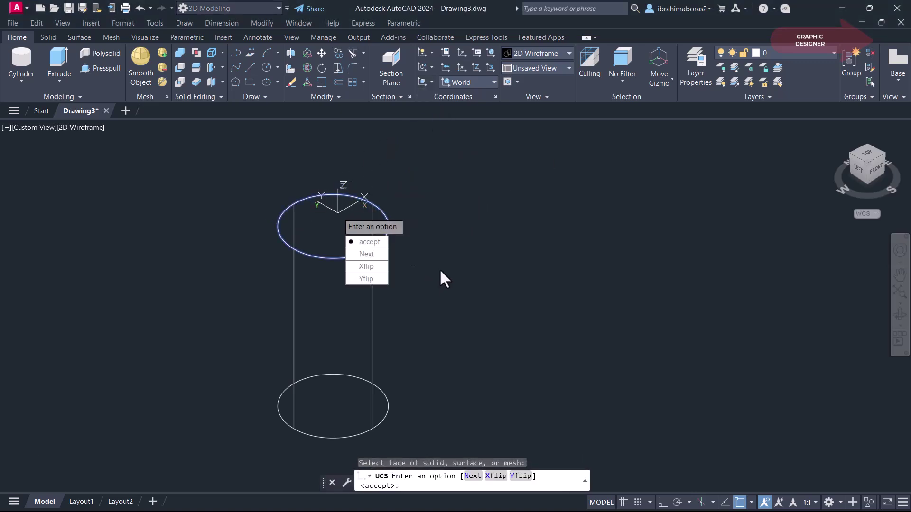
{"action": "left_click", "coordinate": [372, 244]}
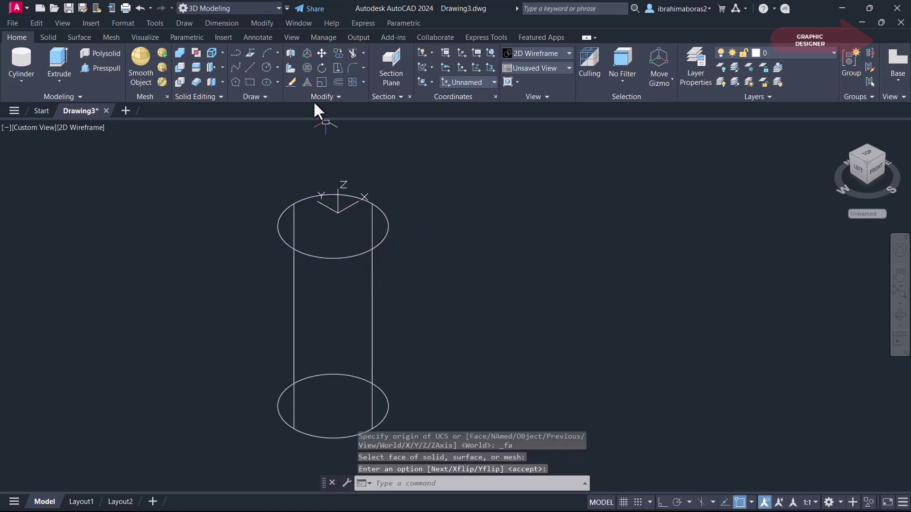
- Label the cylinder's top circle with a Ø1.90 diameter dimension placed to the right
{"action": "left_click", "coordinate": [223, 23]}
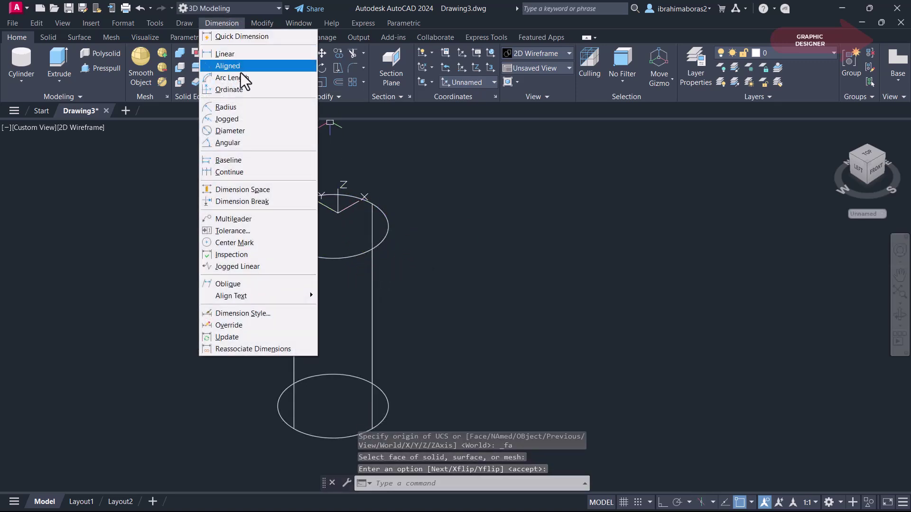
{"action": "left_click", "coordinate": [237, 132]}
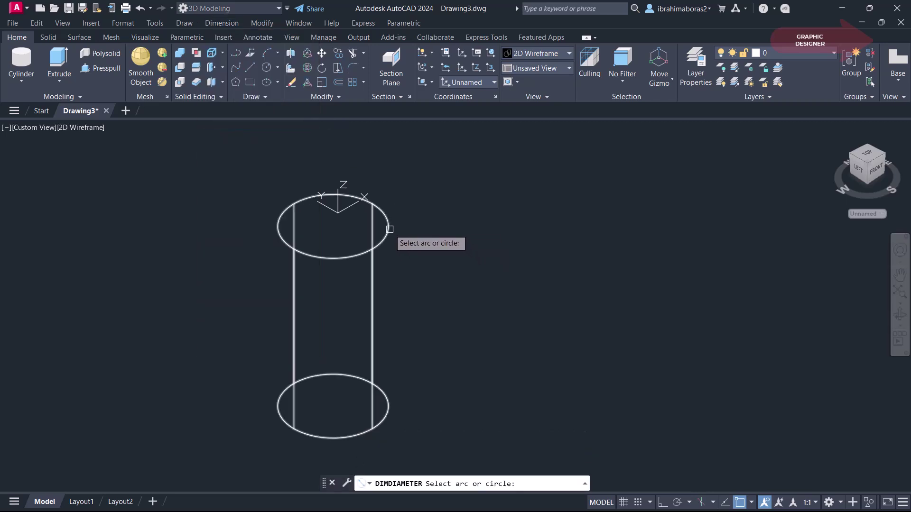
{"action": "left_click", "coordinate": [389, 229]}
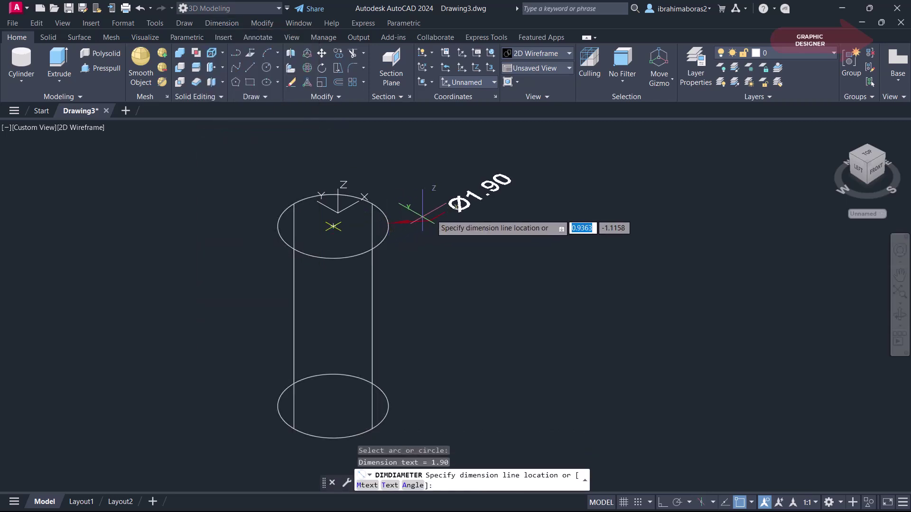
{"action": "left_click", "coordinate": [427, 217]}
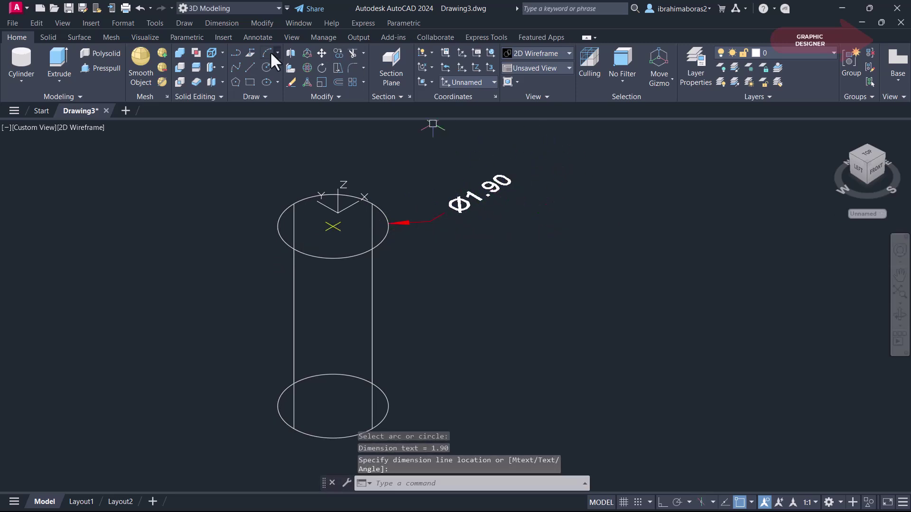
- Add an R0.95 radius dimension to the cylinder's top circle at its upper left
{"action": "left_click", "coordinate": [220, 20]}
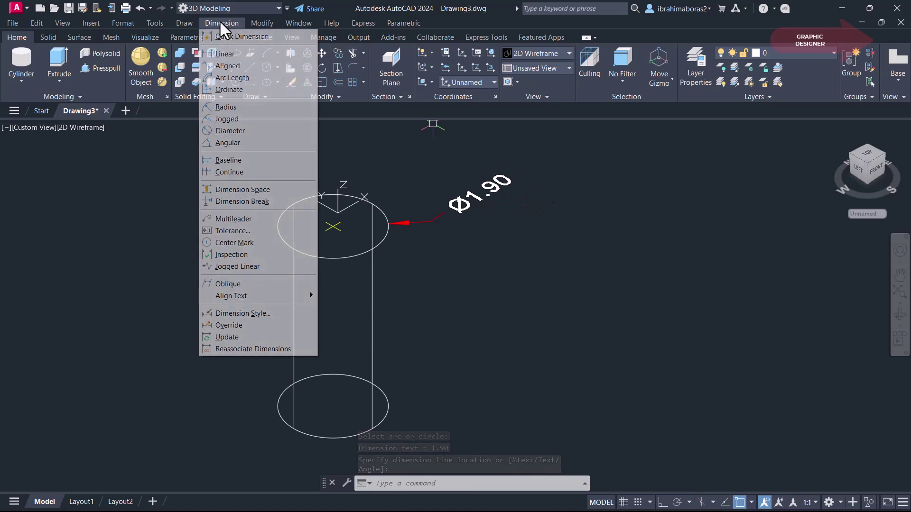
{"action": "left_click", "coordinate": [233, 107]}
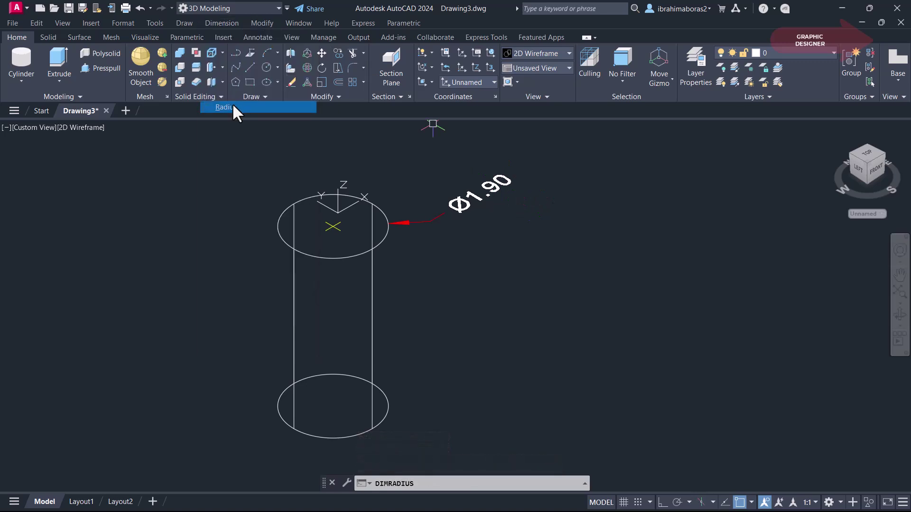
{"action": "left_click", "coordinate": [285, 216]}
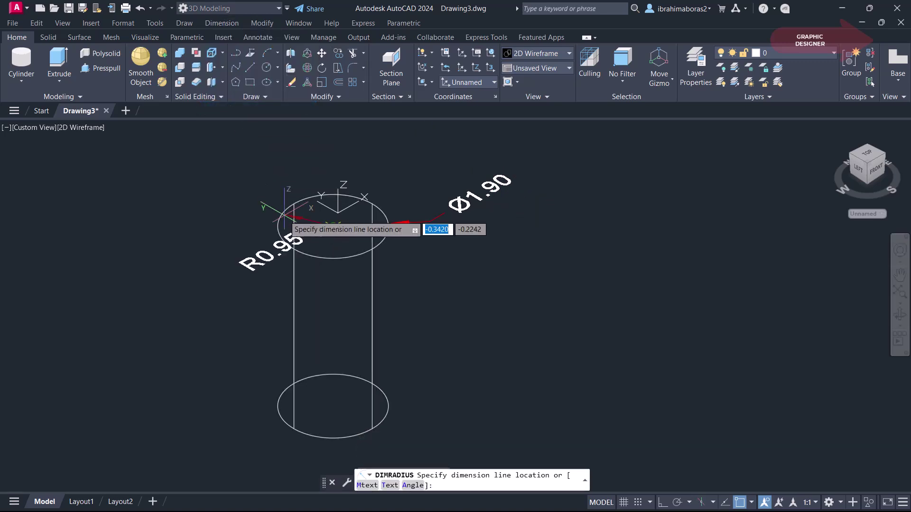
{"action": "left_click", "coordinate": [235, 193]}
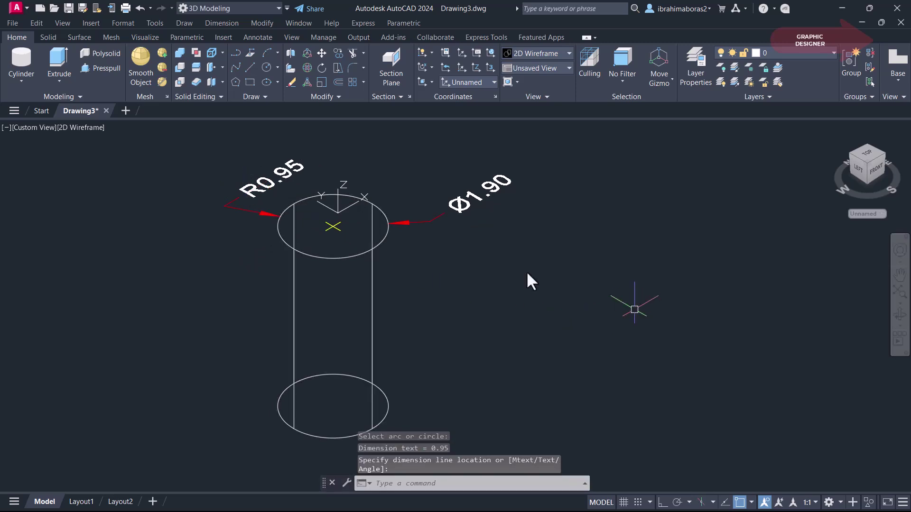
- Align the UCS to the cylinder's side face
{"action": "left_click", "coordinate": [421, 81]}
{"action": "left_click", "coordinate": [422, 152]}
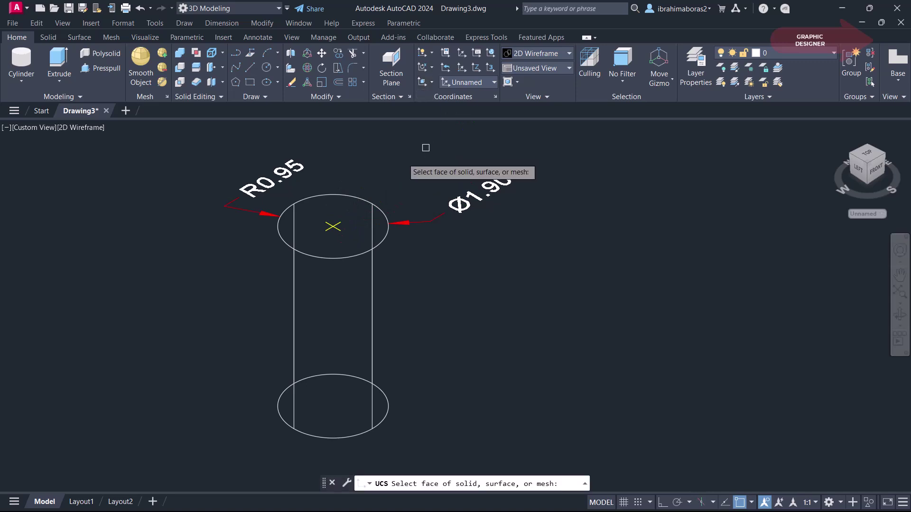
{"action": "left_click", "coordinate": [326, 334]}
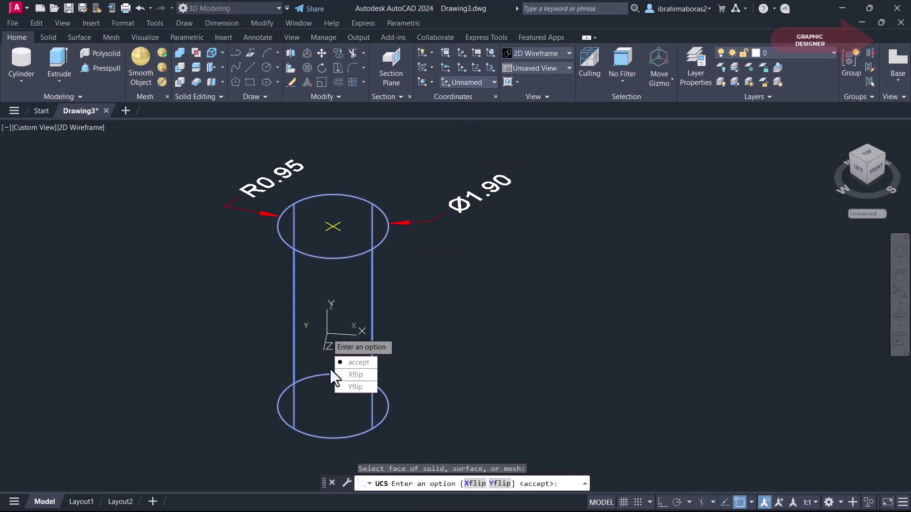
{"action": "left_click", "coordinate": [357, 364]}
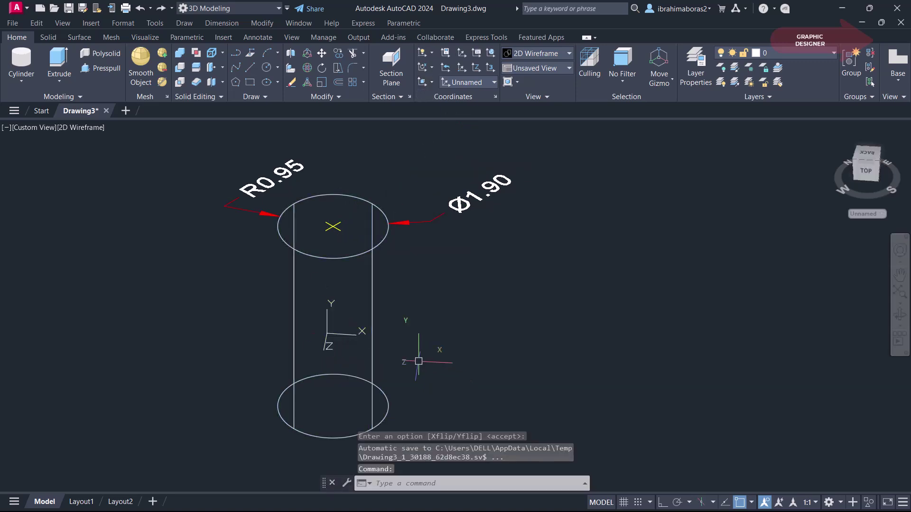
- Dimension the cylinder's height from top centre to bottom with a 3.79 aligned dimension
{"action": "left_click", "coordinate": [221, 23]}
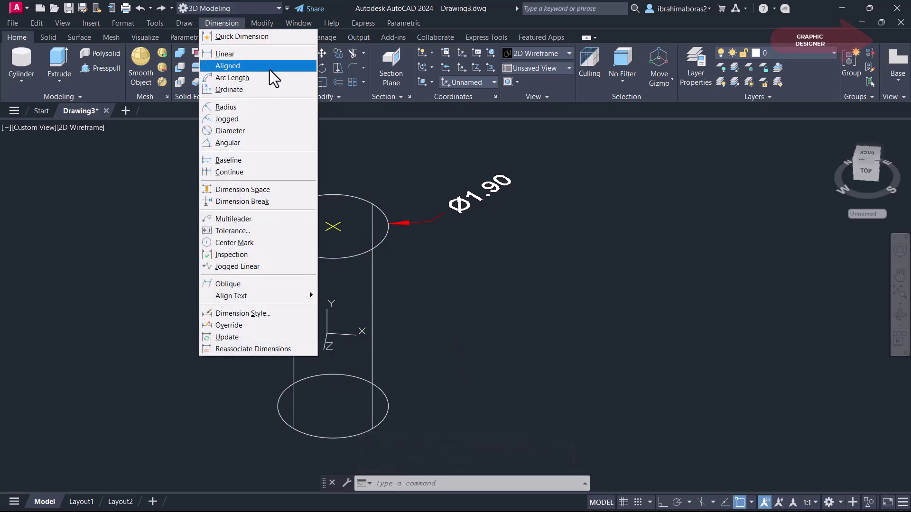
{"action": "left_click", "coordinate": [270, 68]}
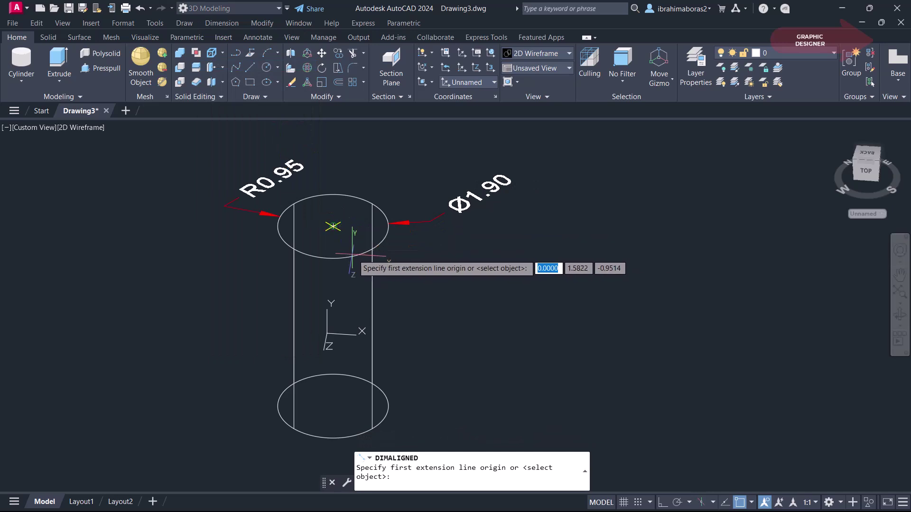
{"action": "left_click", "coordinate": [352, 255]}
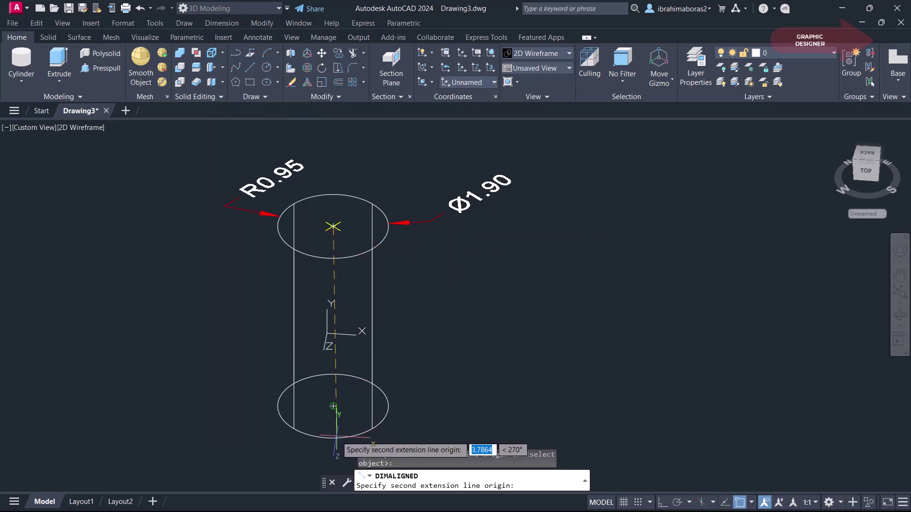
{"action": "left_click", "coordinate": [338, 434]}
{"action": "left_click", "coordinate": [420, 398]}
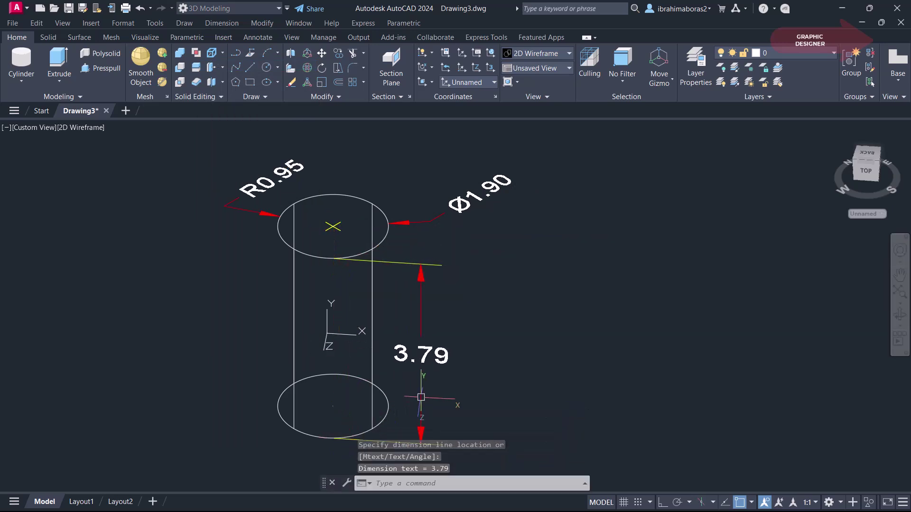